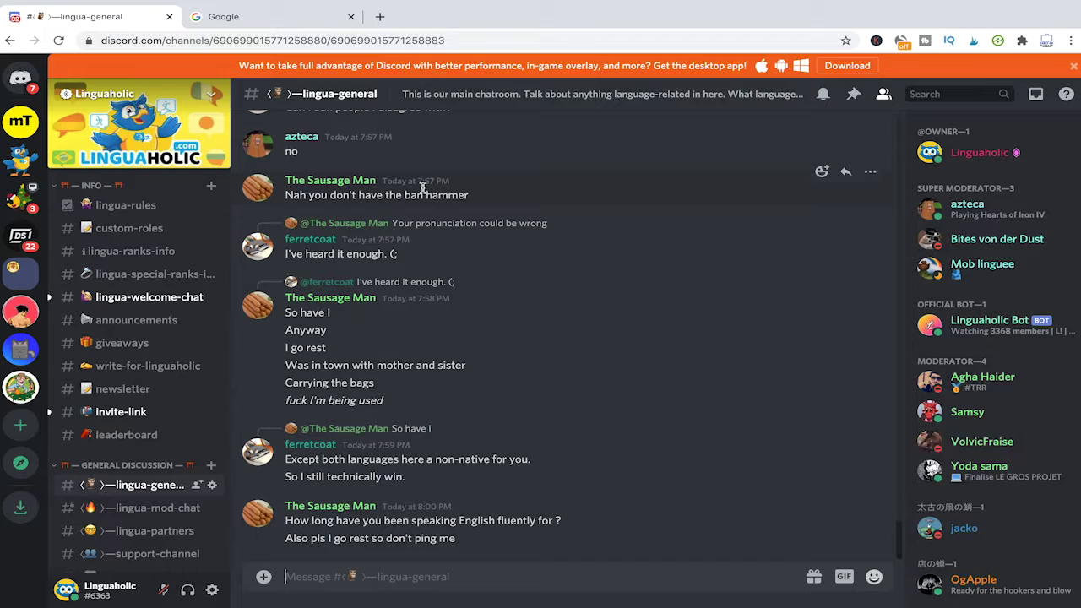
# Open the testing channel in the OWNER-CHANNELS category of the Linguaholic server
pyautogui.scroll(4, 482, 414)
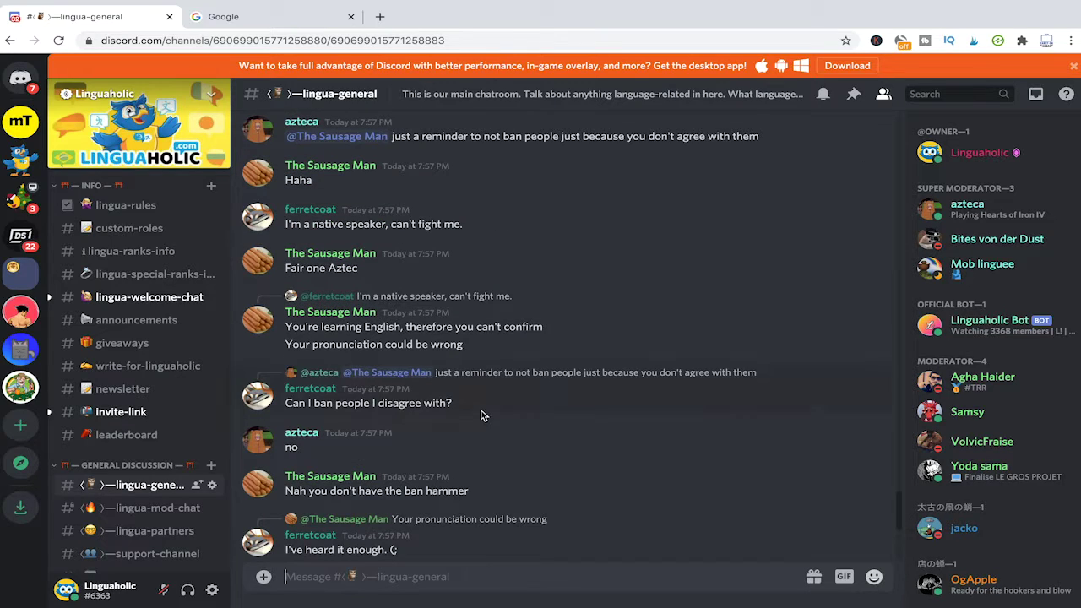
pyautogui.moveTo(481, 414)
pyautogui.scroll(-15, 197, 377)
pyautogui.scroll(-10, 197, 377)
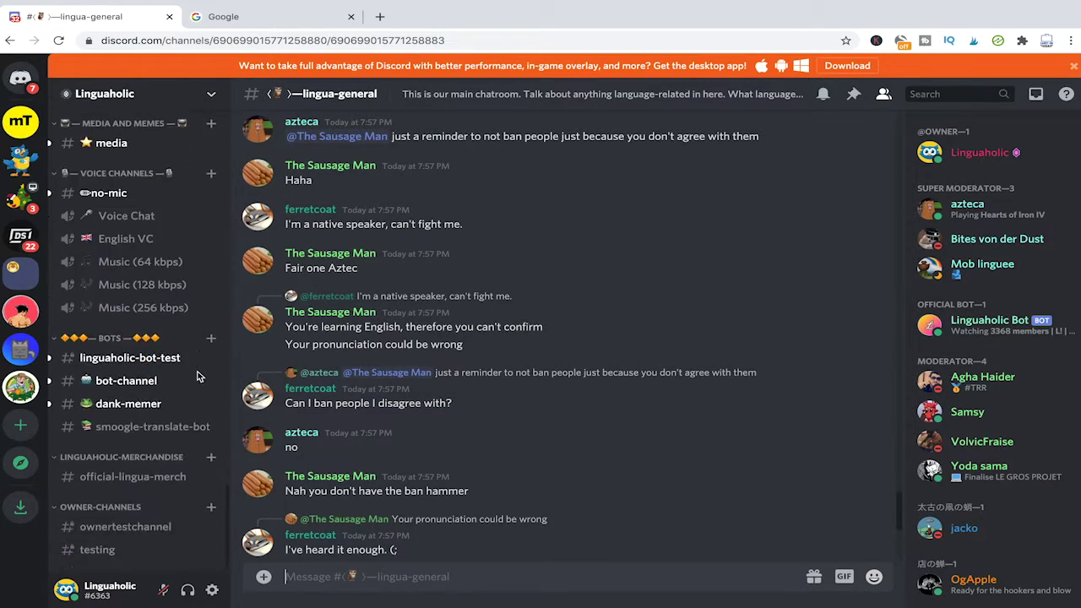
pyautogui.click(98, 550)
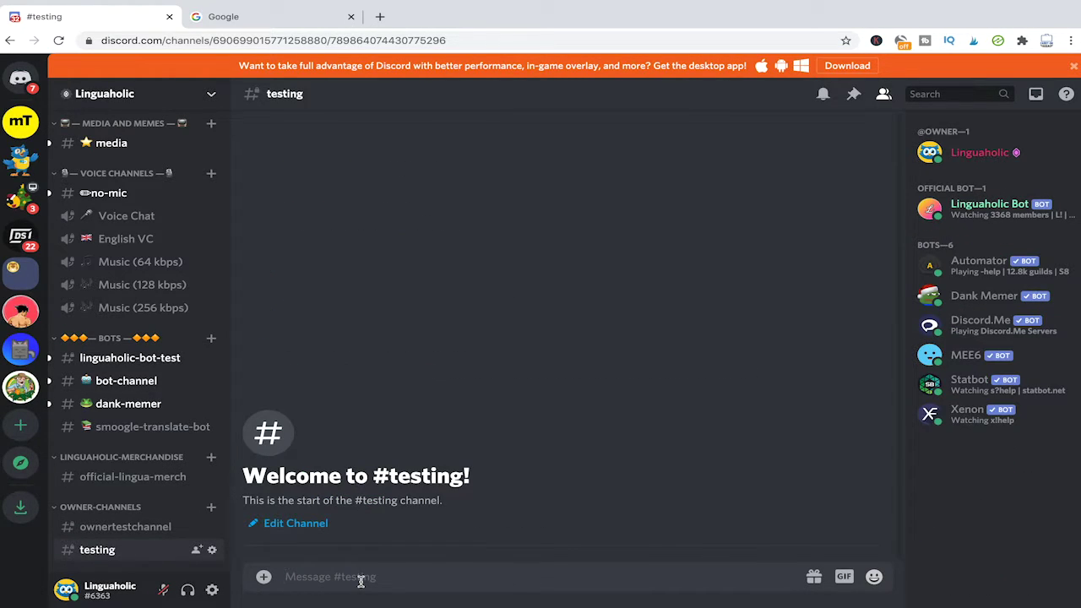
# Post ten single-letter messages in the testing channel, one for each letter from a to j
pyautogui.write('a')
pyautogui.press('Return')
pyautogui.write('b')
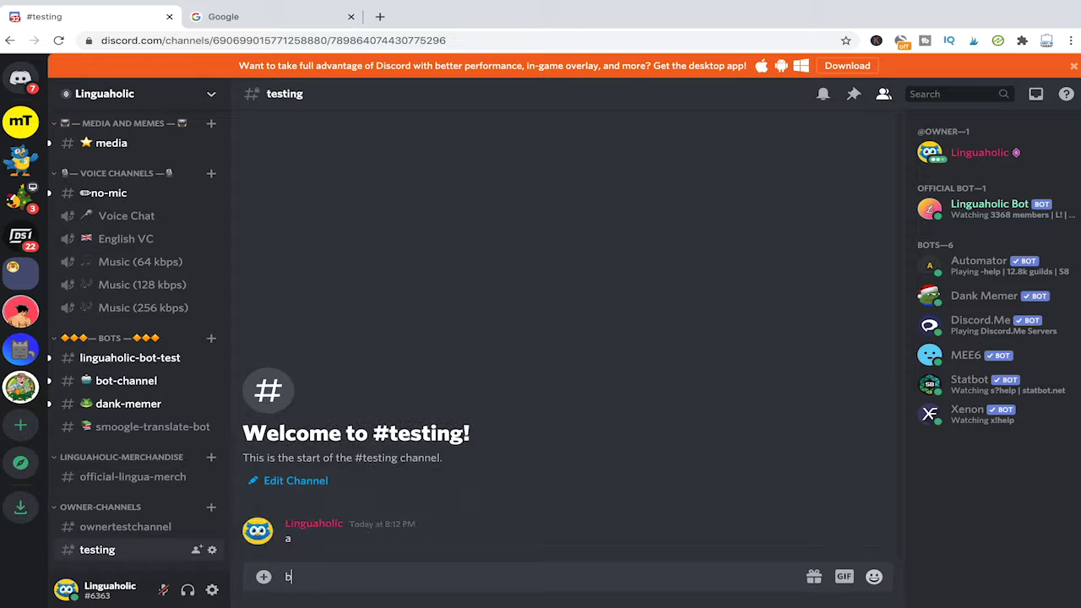
pyautogui.press('Return')
pyautogui.write('c')
pyautogui.press('Return')
pyautogui.write('d')
pyautogui.press('Return')
pyautogui.write('e')
pyautogui.press('Return')
pyautogui.write('f')
pyautogui.press('Return')
pyautogui.write('g')
pyautogui.press('Return')
pyautogui.write('h')
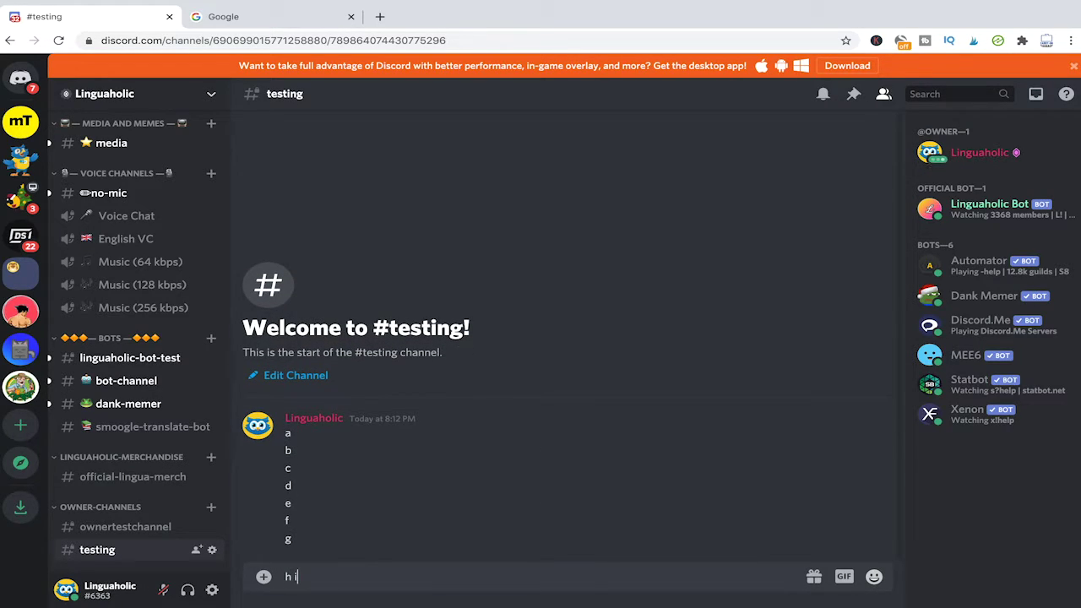
pyautogui.press('Return')
pyautogui.write('i')
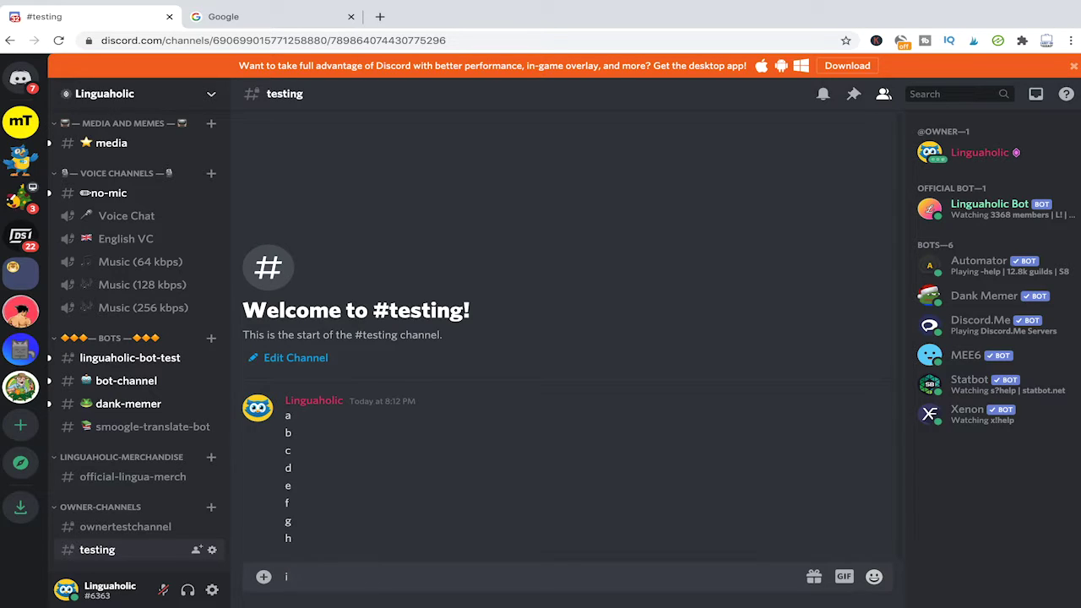
pyautogui.press('Return')
pyautogui.write('j')
pyautogui.press('Return')
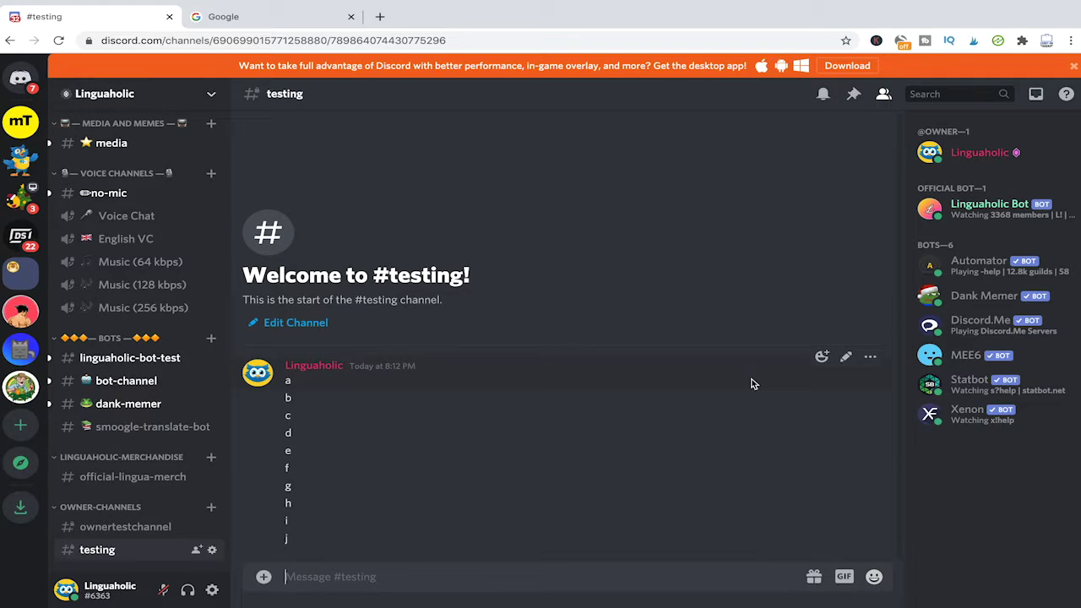
# Delete the messages "a" and "b" individually, confirming each deletion
pyautogui.click(870, 356)
pyautogui.click(794, 476)
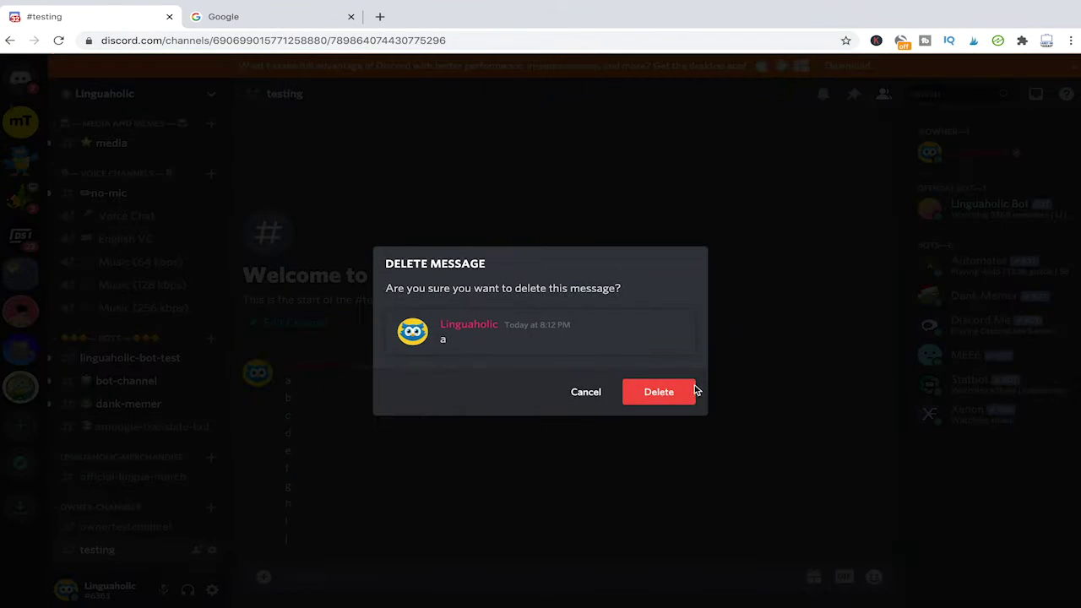
pyautogui.click(692, 391)
pyautogui.click(870, 374)
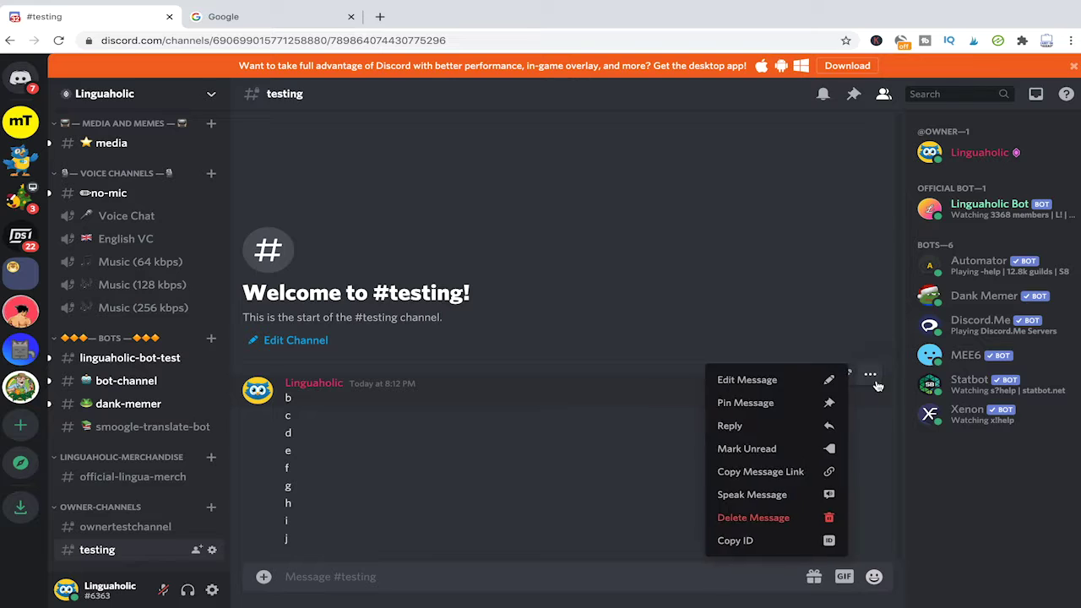
pyautogui.click(794, 517)
pyautogui.click(659, 391)
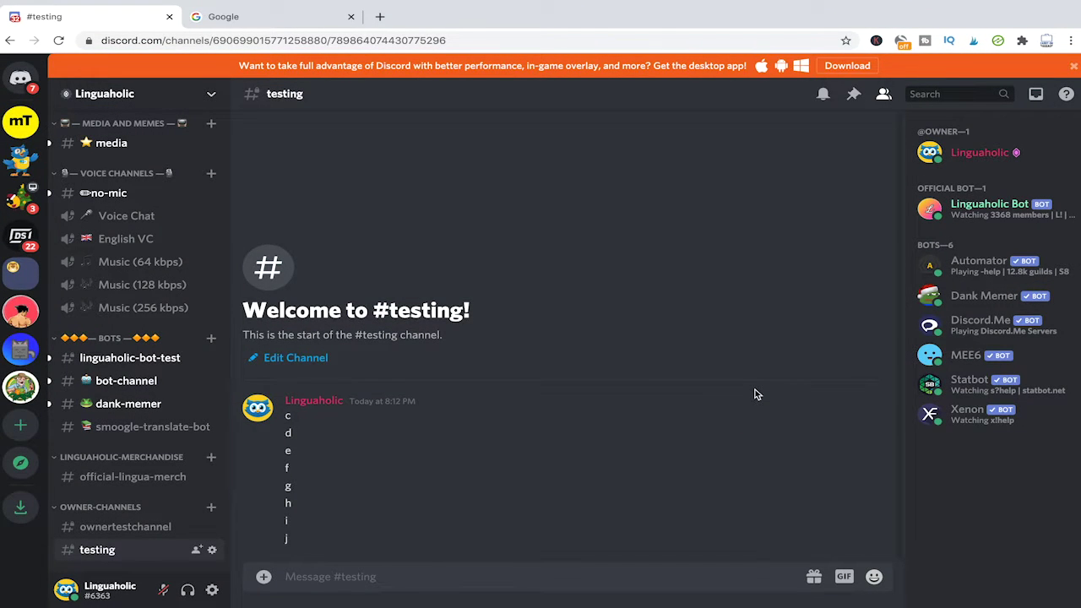
# Delete the messages "c" through "j" one after another using quick delete, without the confirmation dialog
pyautogui.moveTo(719, 409)
pyautogui.press('shift')
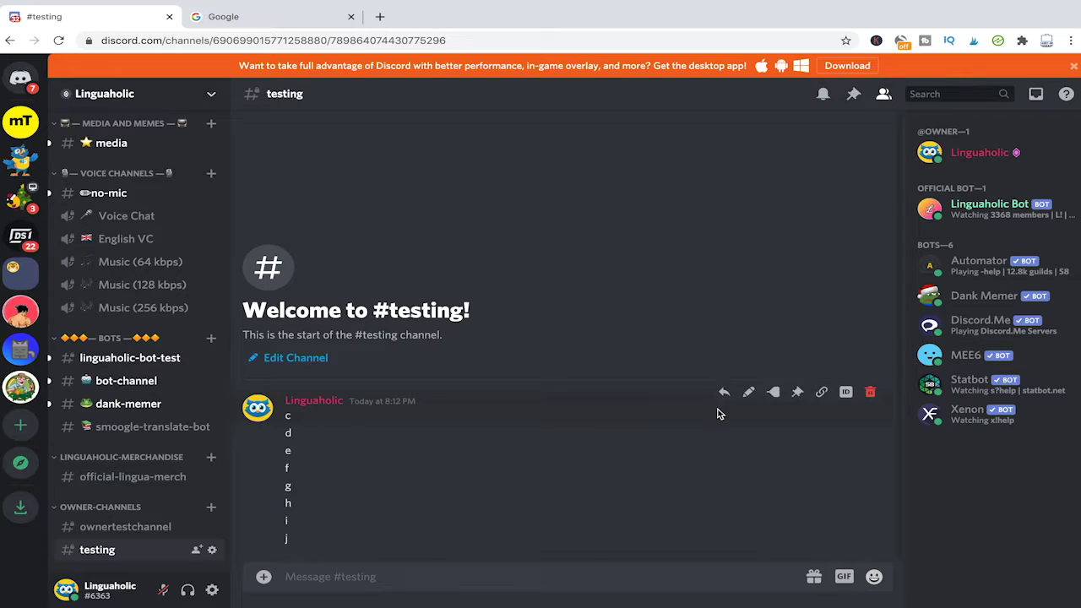
pyautogui.keyDown('shift'); pyautogui.click(871, 394); pyautogui.keyUp('shift')
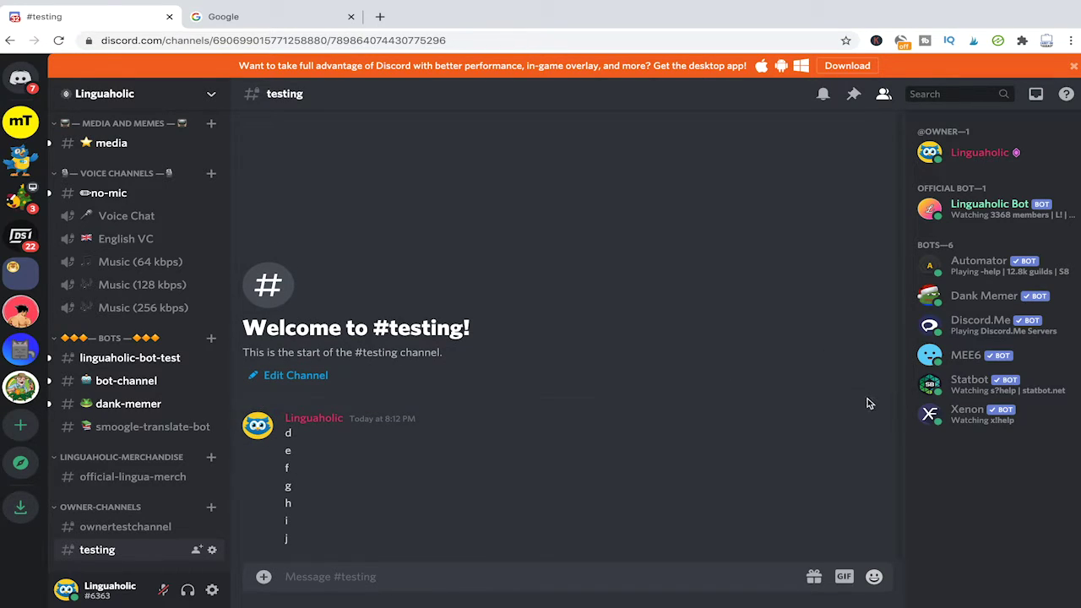
pyautogui.keyDown('shift'); pyautogui.click(872, 411); pyautogui.keyUp('shift')
pyautogui.keyDown('shift'); pyautogui.click(871, 429); pyautogui.keyUp('shift')
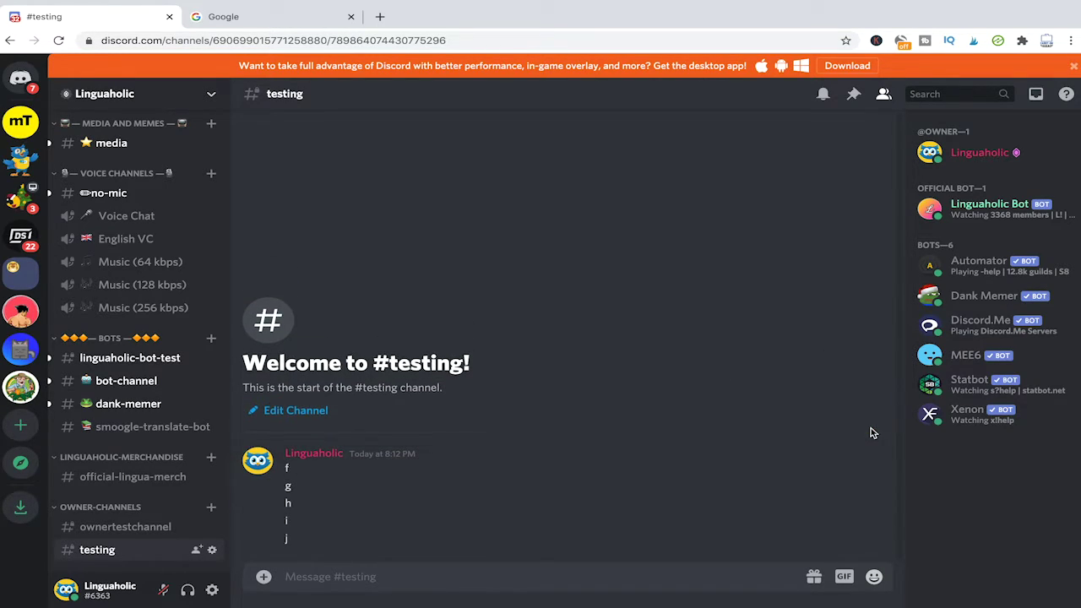
pyautogui.keyDown('shift'); pyautogui.click(871, 452); pyautogui.keyUp('shift')
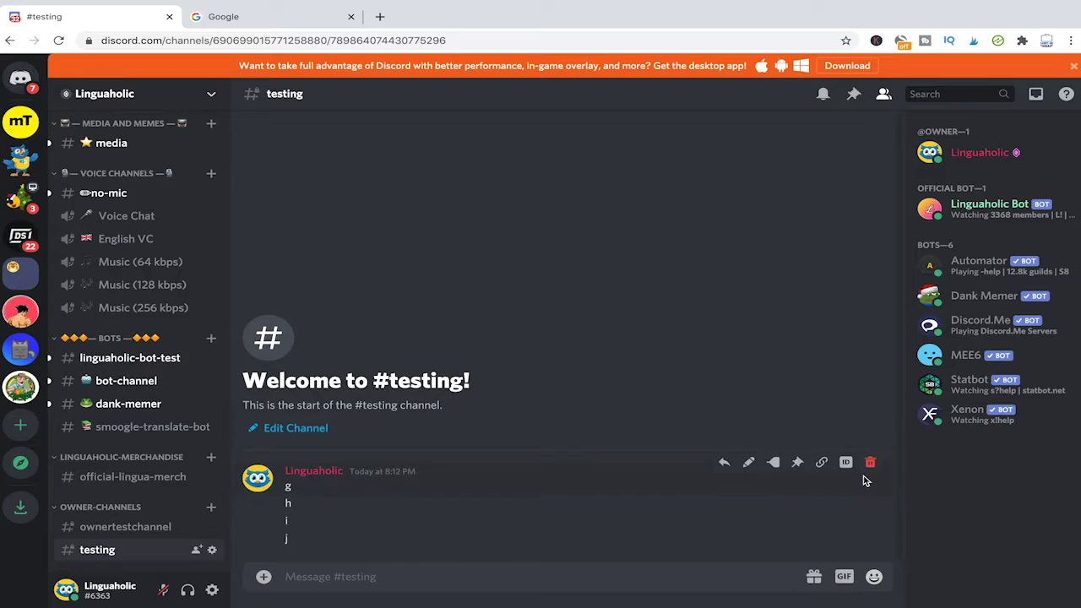
pyautogui.keyDown('shift'); pyautogui.click(870, 467); pyautogui.keyUp('shift')
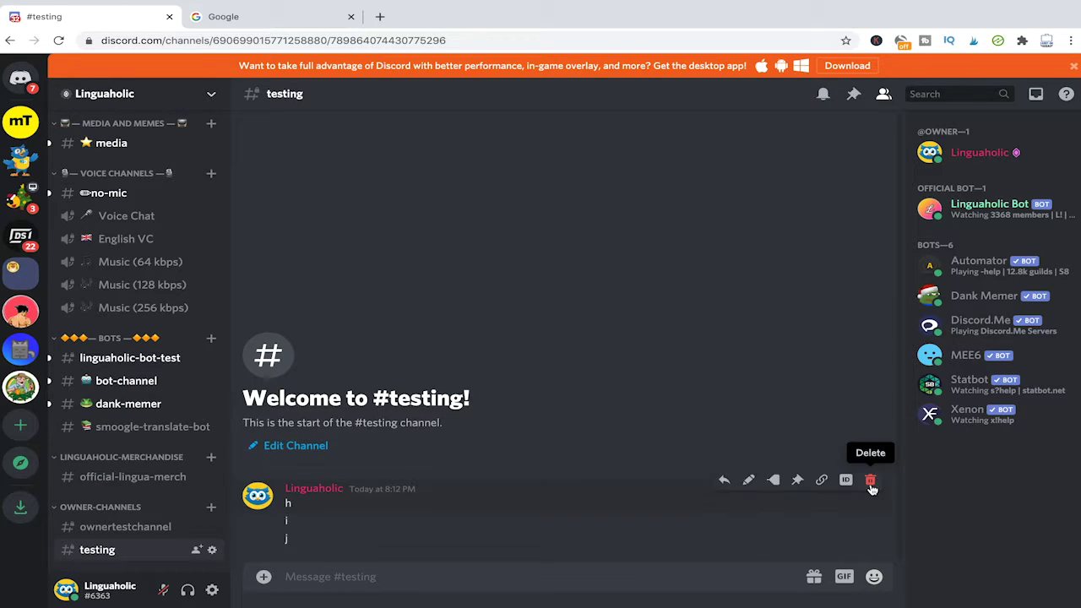
pyautogui.keyDown('shift'); pyautogui.click(871, 485); pyautogui.keyUp('shift')
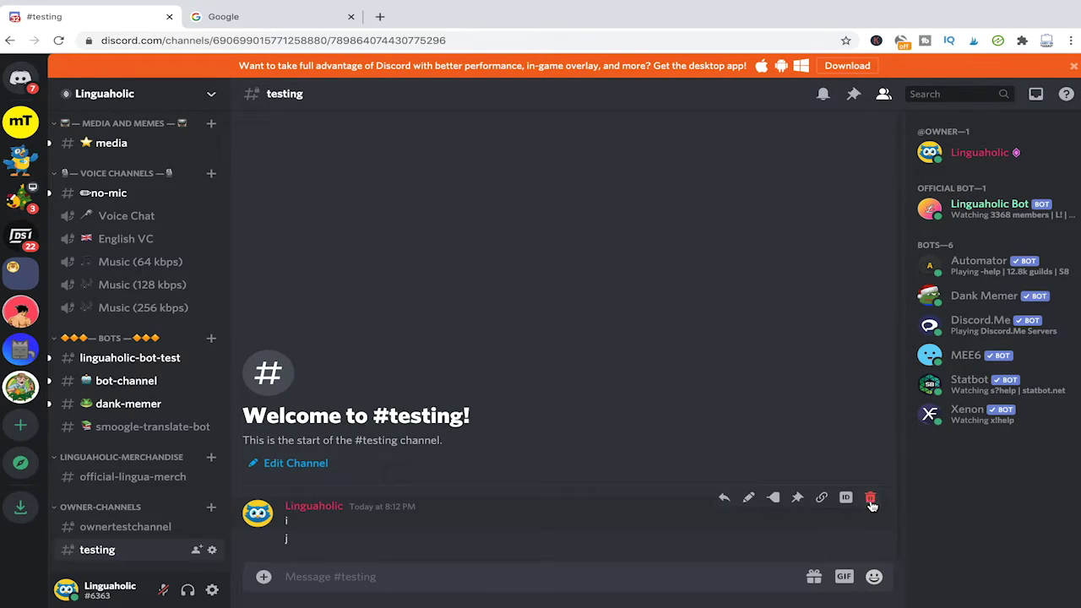
pyautogui.keyDown('shift'); pyautogui.click(871, 498); pyautogui.keyUp('shift')
pyautogui.keyDown('shift'); pyautogui.click(871, 517); pyautogui.keyUp('shift')
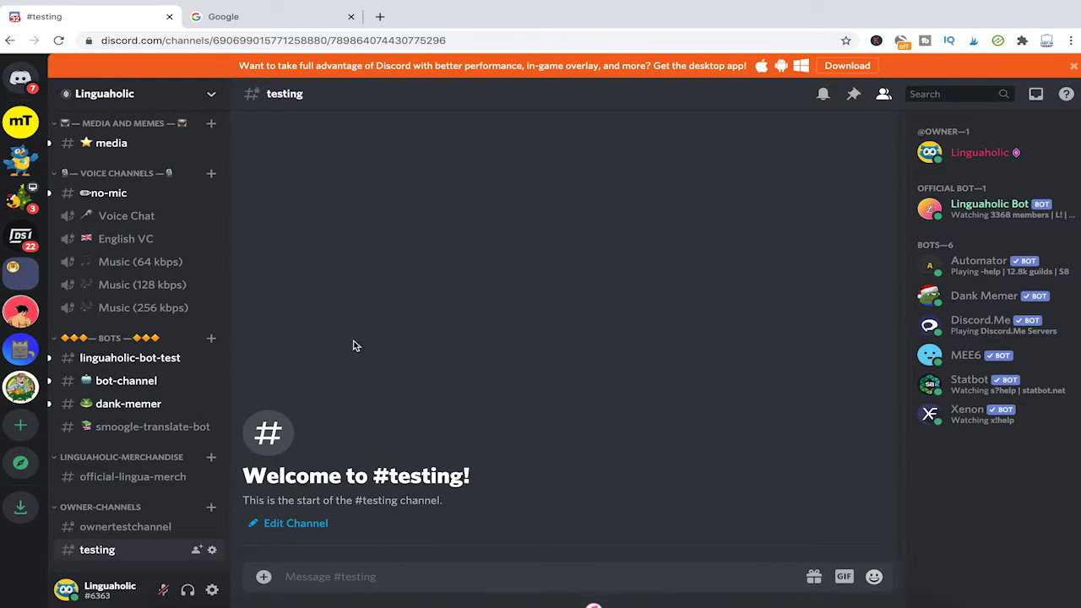
# Switch to Google, search for "mee6" and open the MEE6 Discord bot website
pyautogui.click(279, 17)
pyautogui.write('mee6')
pyautogui.press('Return')
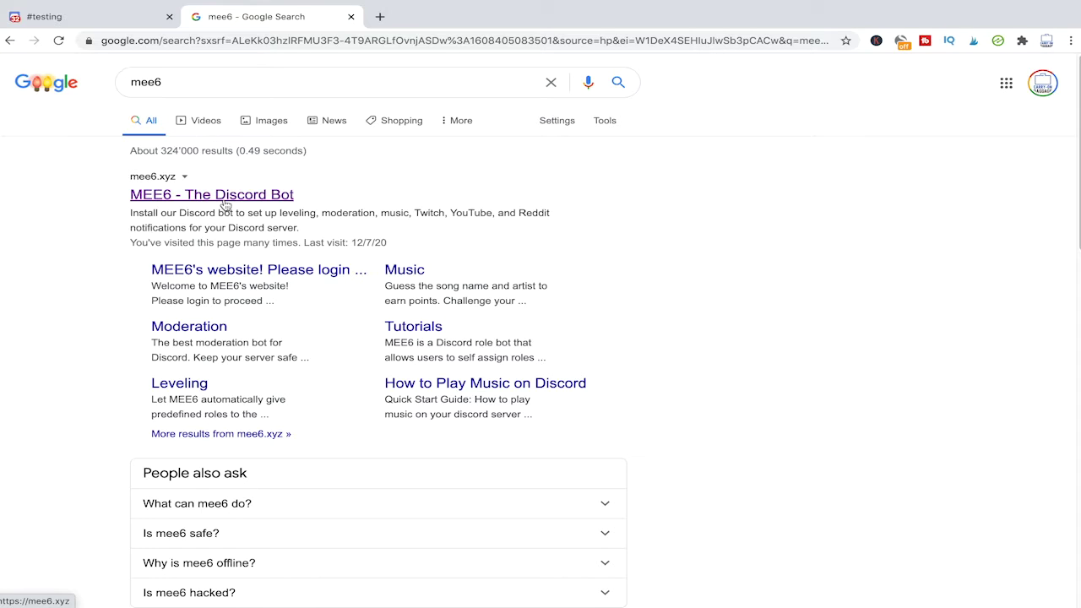
pyautogui.click(226, 204)
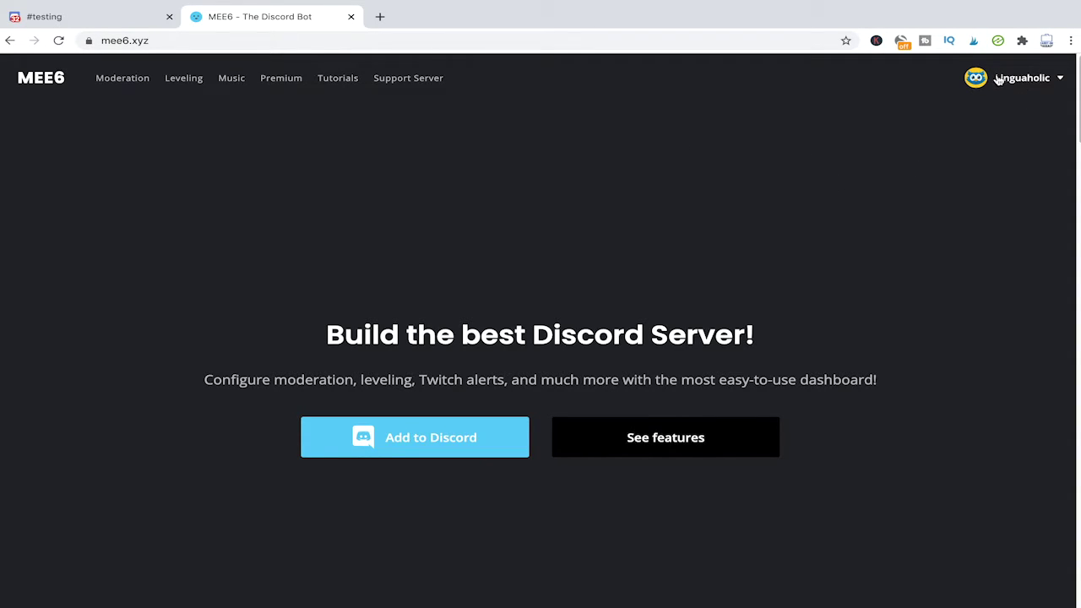
# Open the Linguaholic server's plugin dashboard from the account's server list, leaving the Embeds plugin disabled
pyautogui.click(1023, 80)
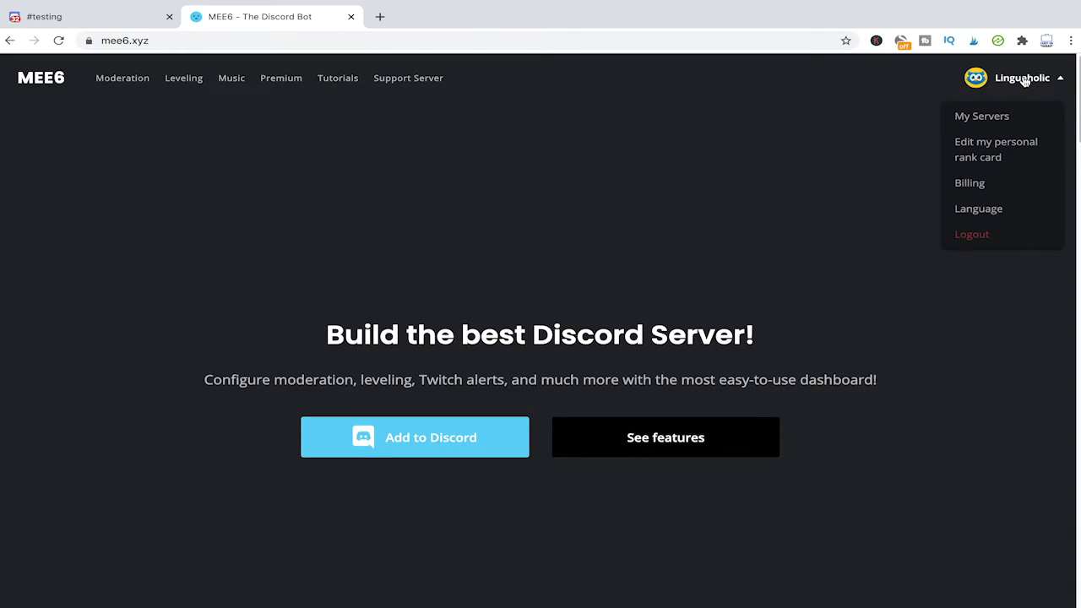
pyautogui.click(986, 118)
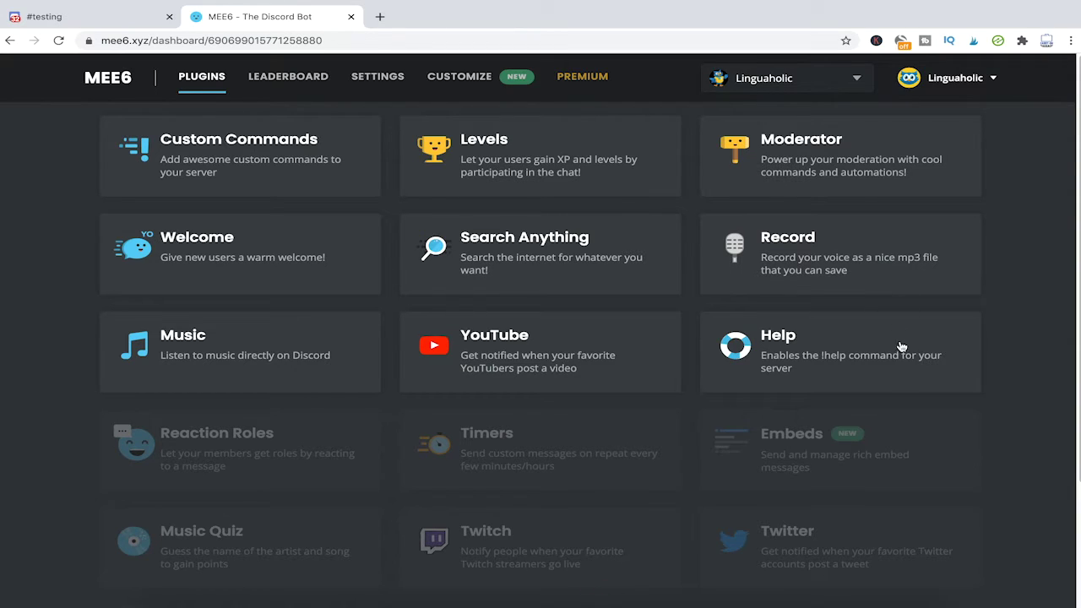
pyautogui.click(839, 467)
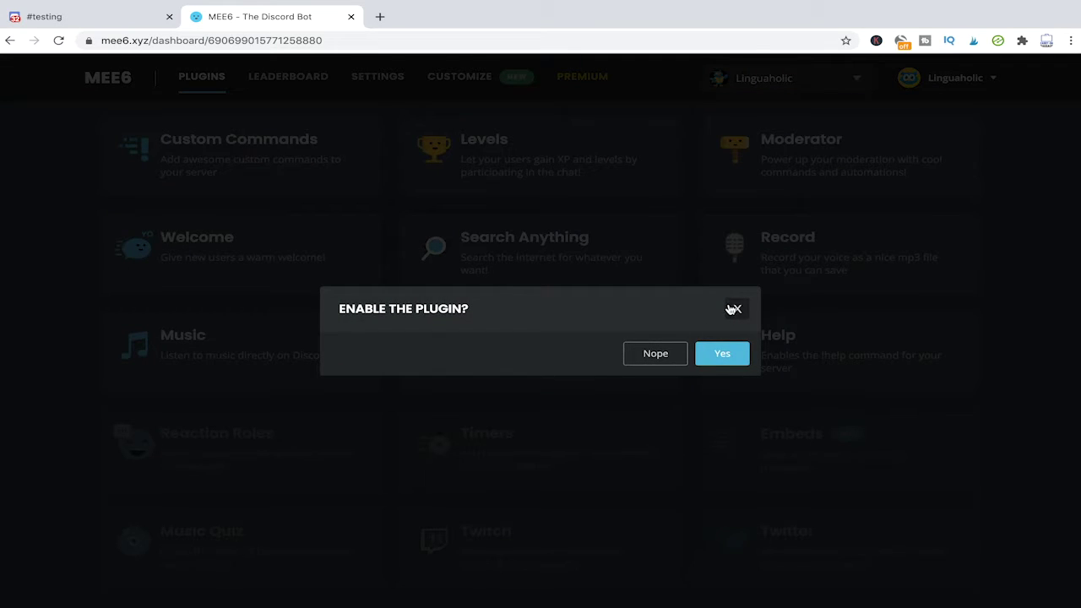
pyautogui.click(735, 309)
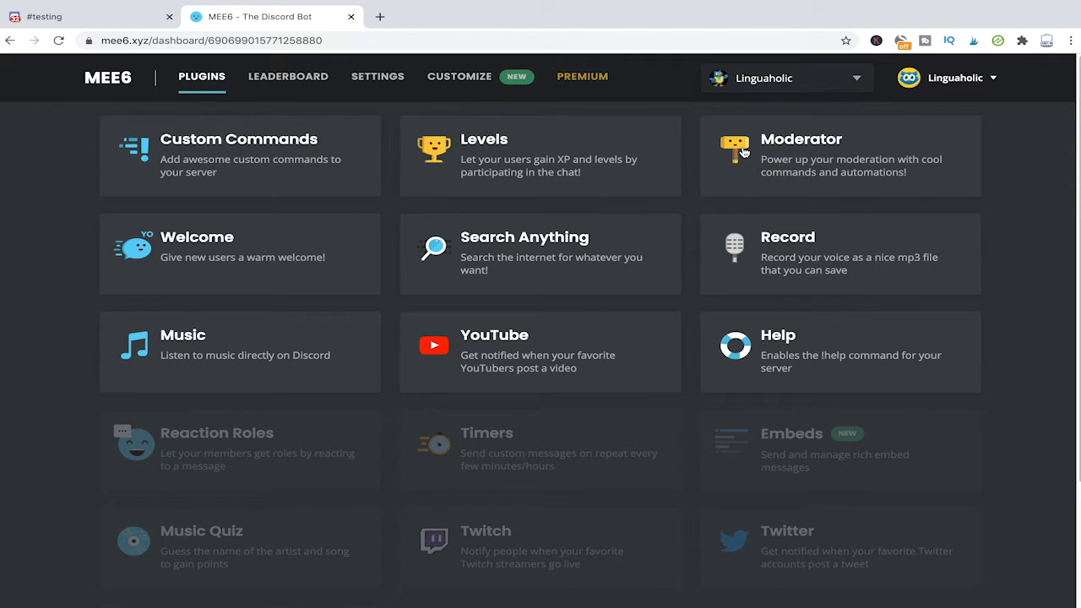
# Open the Moderator plugin and examine its list of available moderation commands
pyautogui.click(793, 154)
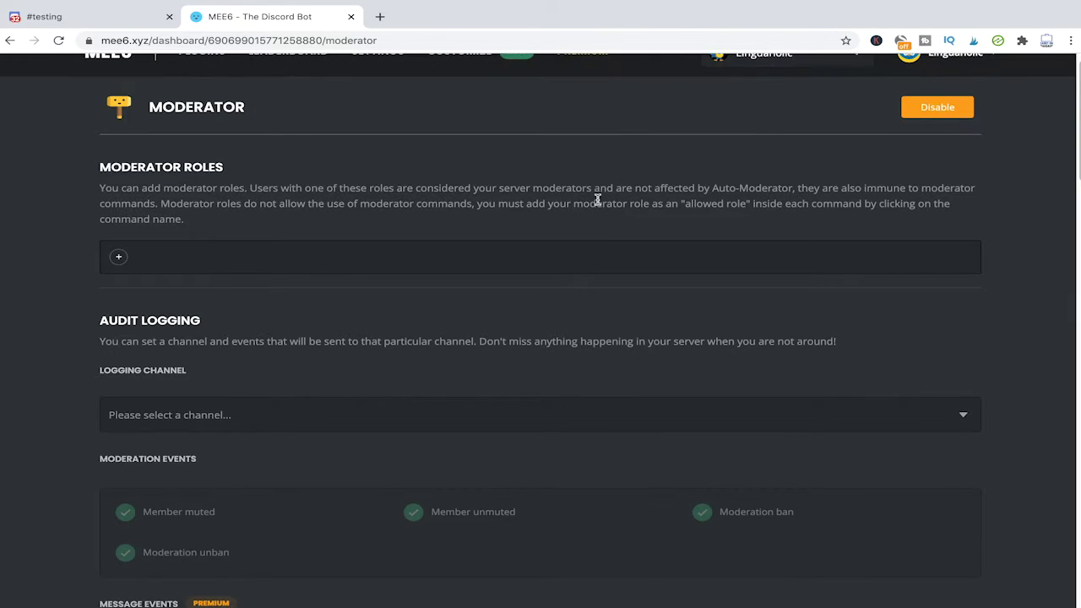
pyautogui.scroll(-12, 526, 183)
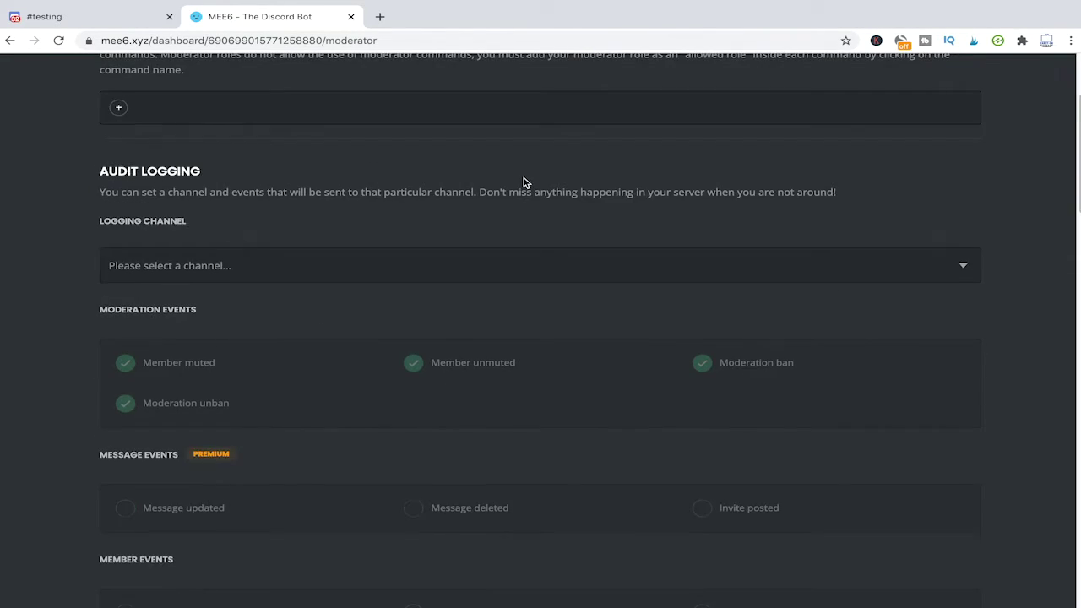
pyautogui.scroll(-8, 523, 190)
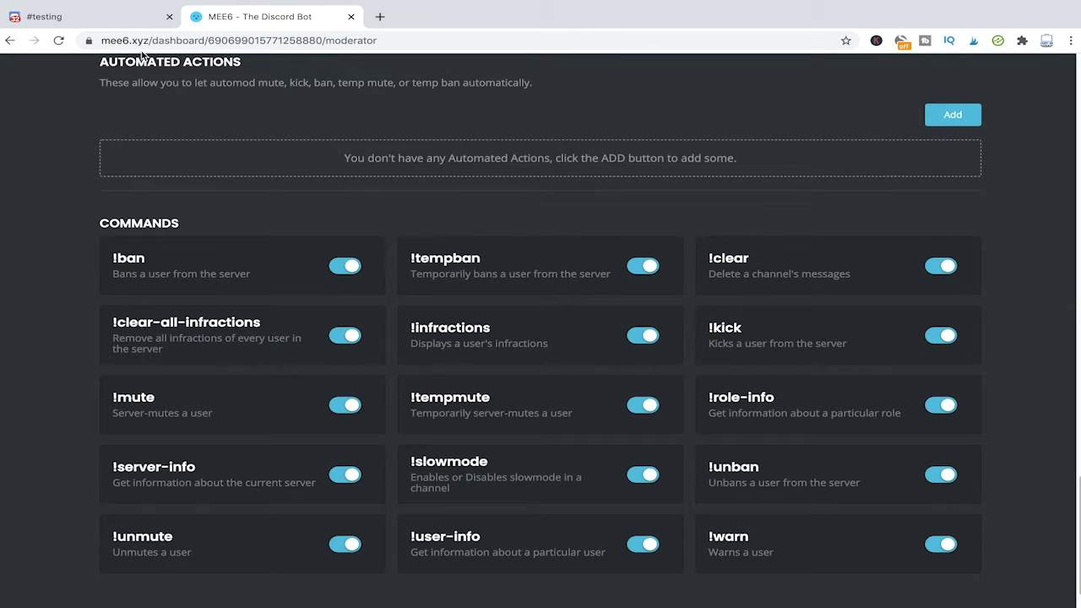
# Switch back to Discord and post nine test messages: a, b, c, d, e, f, gh, kjlsdfj and jlsadfljdlskfjasdf
pyautogui.hotkey('ctrl', 'shift', 'Tab')
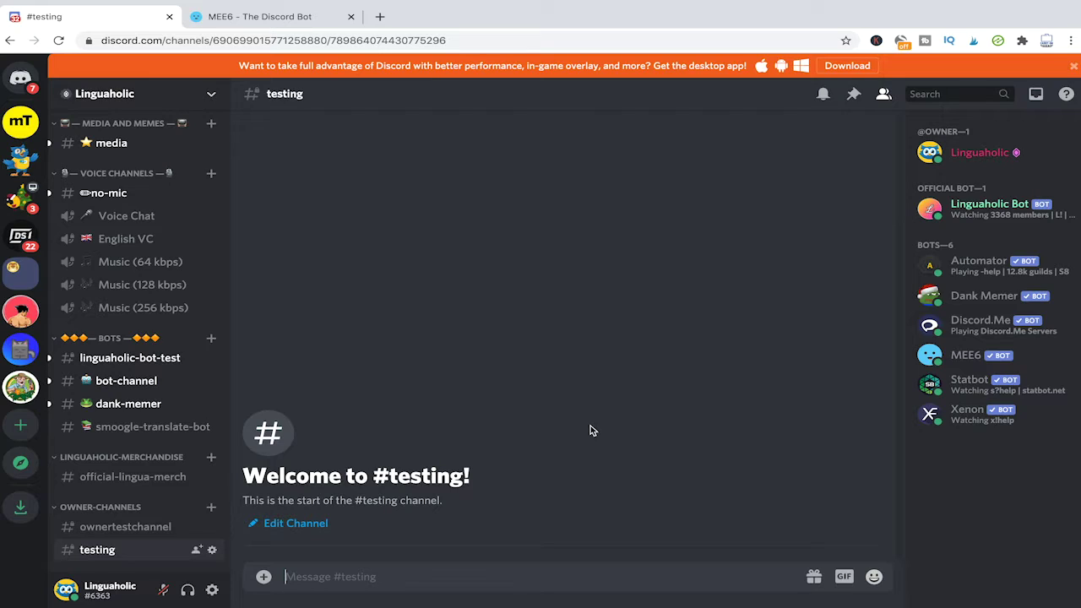
pyautogui.write('a')
pyautogui.press('Return')
pyautogui.write('b')
pyautogui.press('Return')
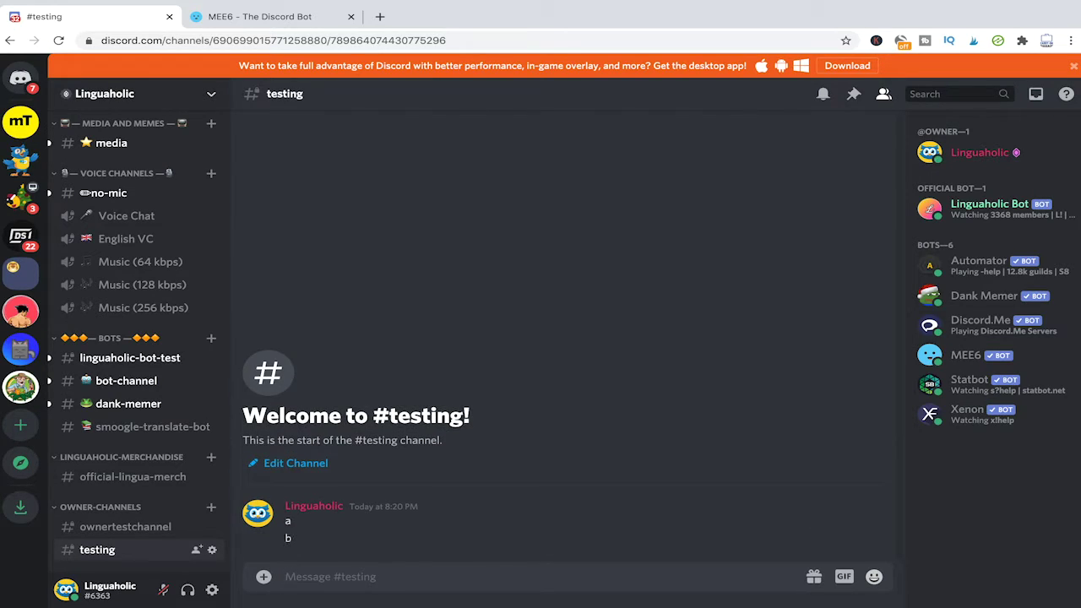
pyautogui.write('c')
pyautogui.press('Return')
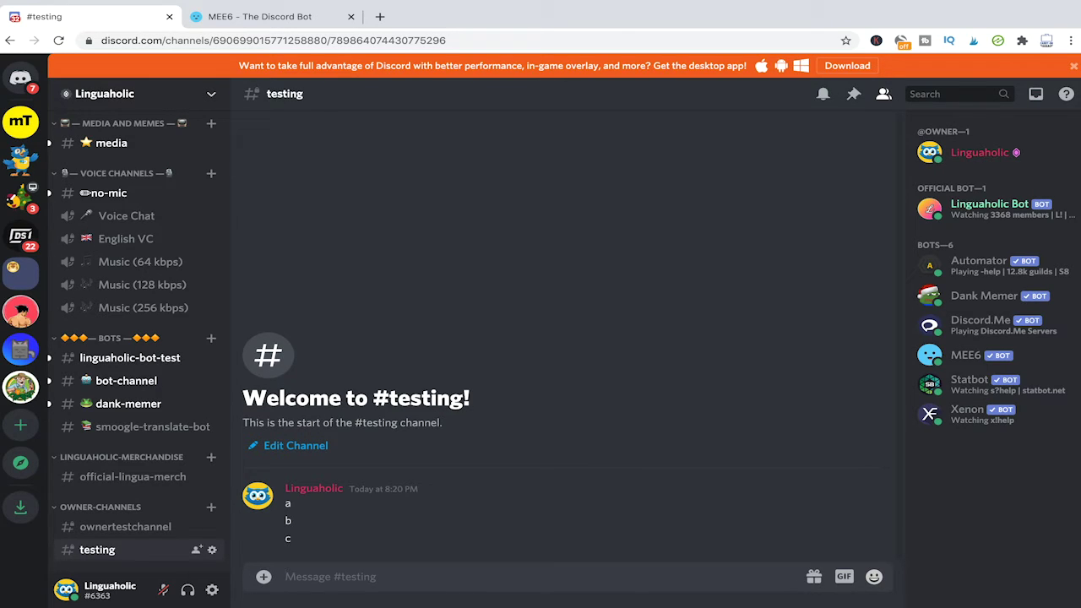
pyautogui.write('d')
pyautogui.press('Return')
pyautogui.write('e')
pyautogui.press('Return')
pyautogui.write('f')
pyautogui.press('Return')
pyautogui.write('gh')
pyautogui.press('Return')
pyautogui.write('kjlsdfj')
pyautogui.press('Return')
pyautogui.write('jlsadfljdlskfjasdf')
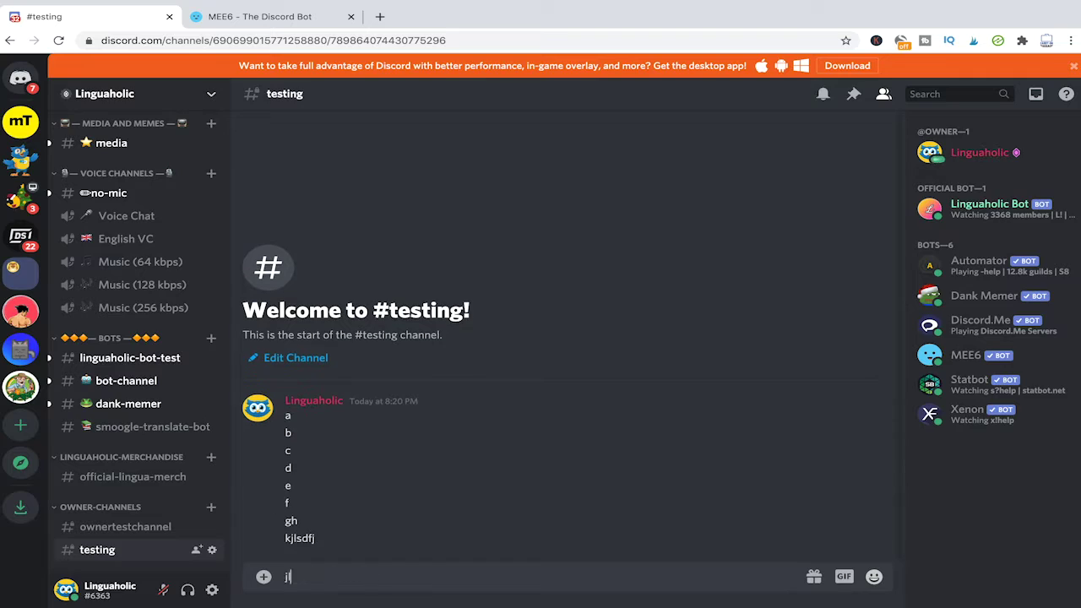
pyautogui.press('Return')
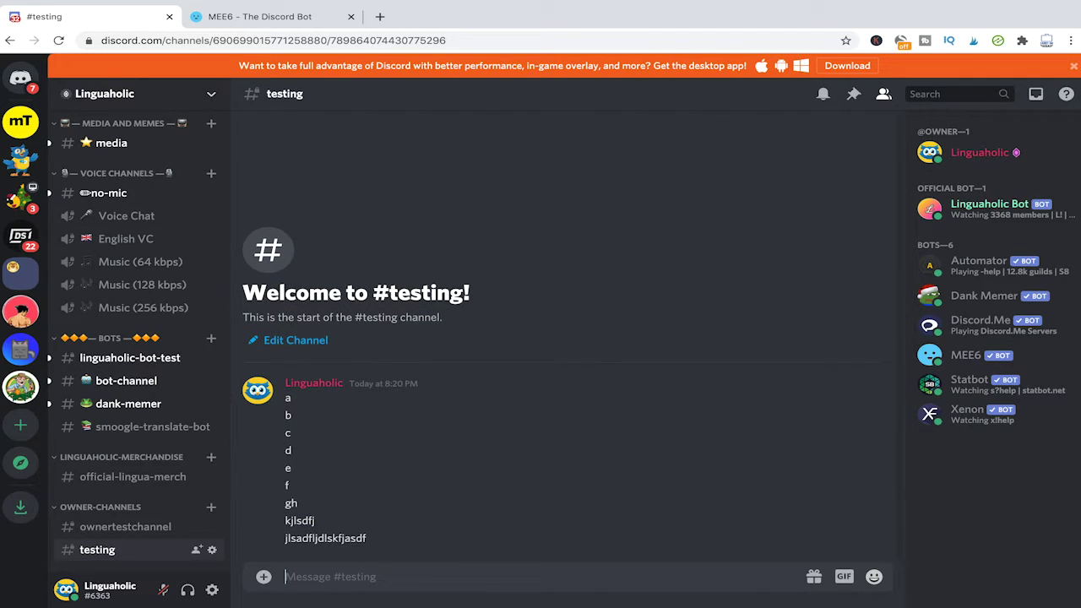
# Bulk-delete the last four messages in the testing channel with the MEE6 command "!clear 4"
pyautogui.write('!')
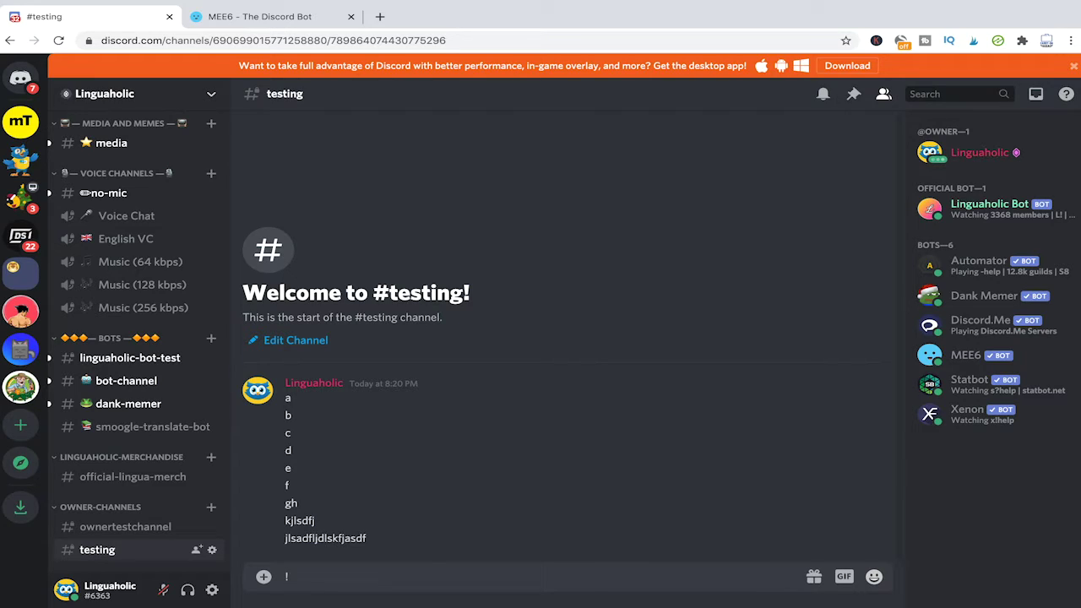
pyautogui.write('clear')
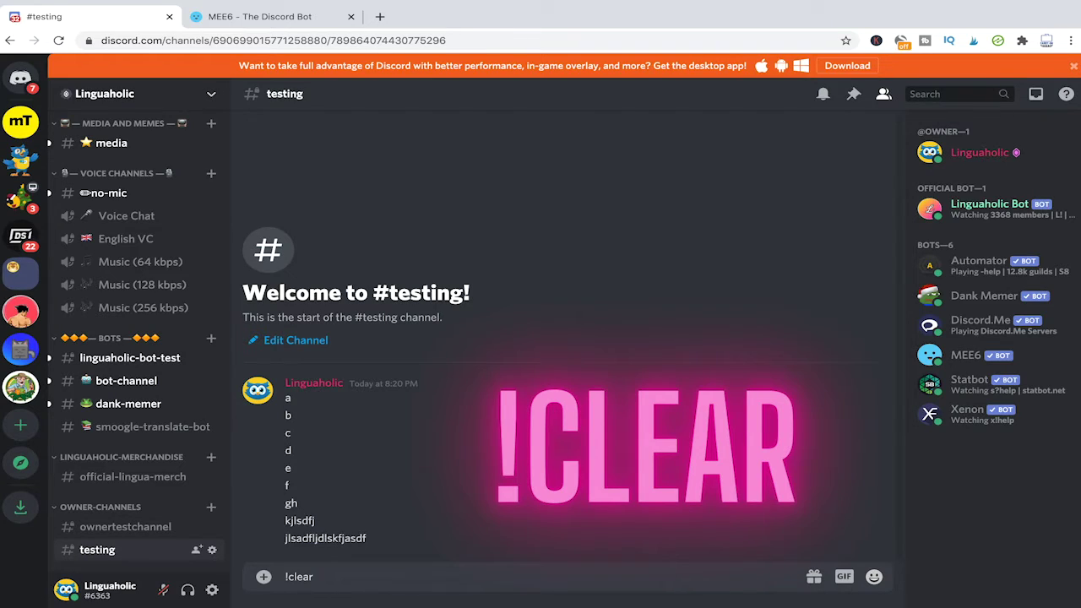
pyautogui.write('4')
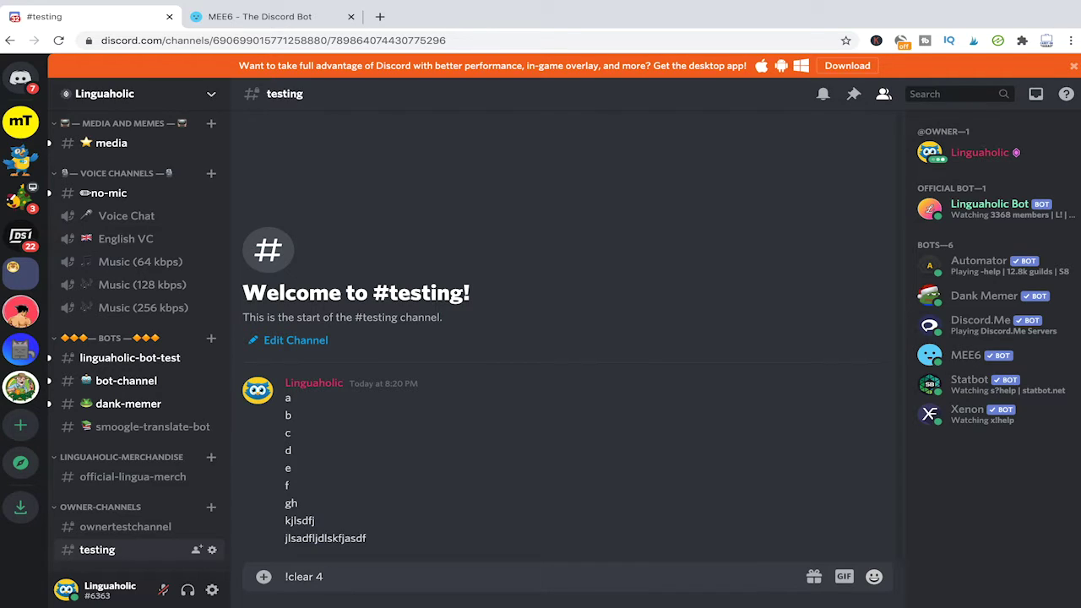
pyautogui.press('Return')
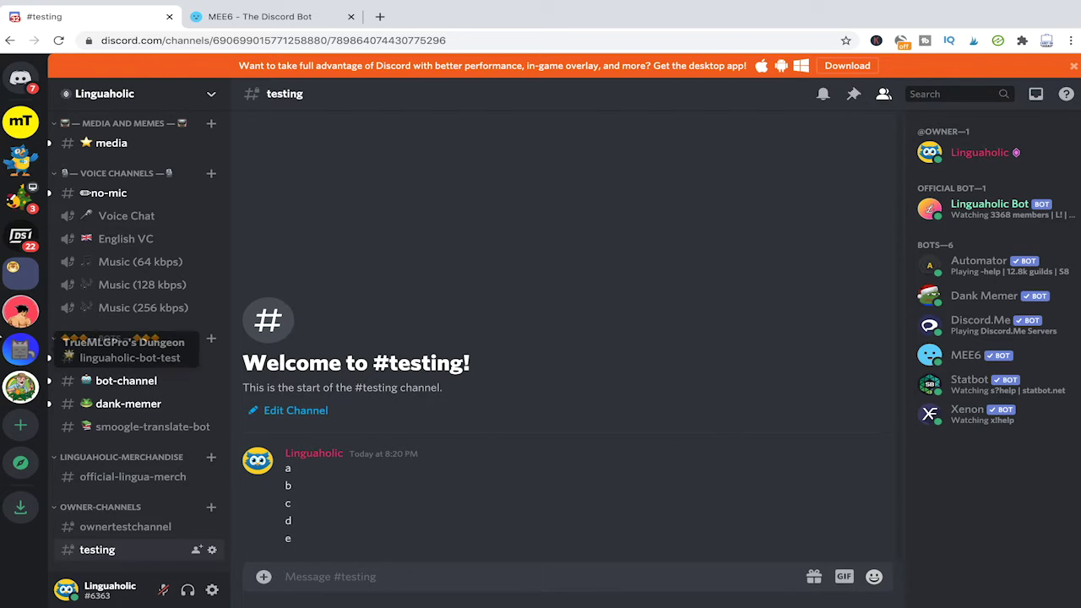
# Open the study-chinese channel in the Linguaholic server's language rooms and go to its most recent messages
pyautogui.scroll(3, 65, 273)
pyautogui.scroll(-10, 73, 203)
pyautogui.scroll(4, 87, 230)
pyautogui.scroll(6, 87, 230)
pyautogui.scroll(-5, 93, 232)
pyautogui.scroll(1, 93, 232)
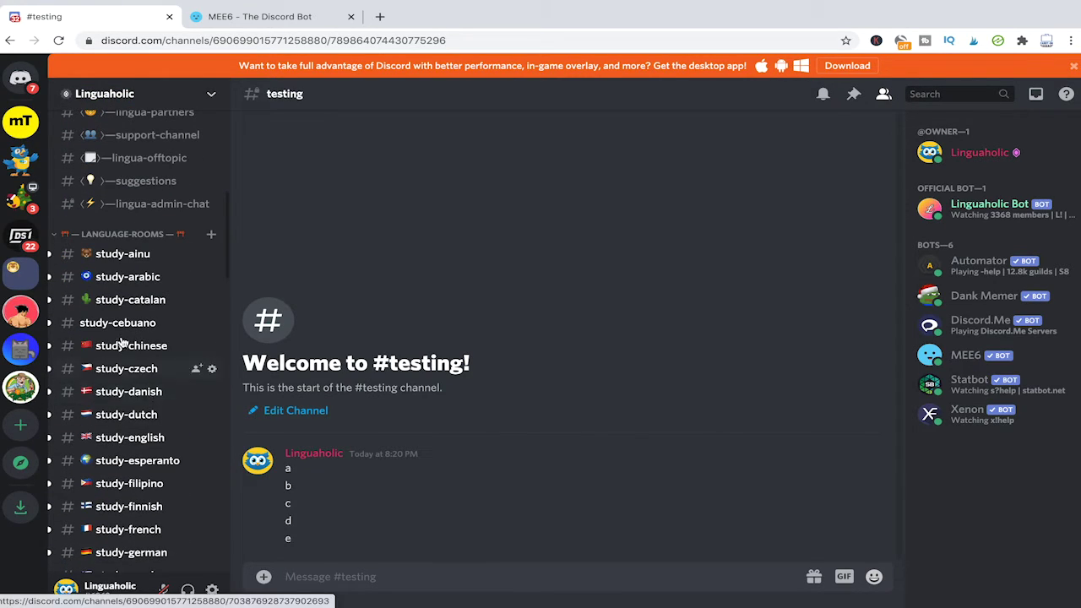
pyautogui.click(147, 354)
pyautogui.scroll(-15, 549, 372)
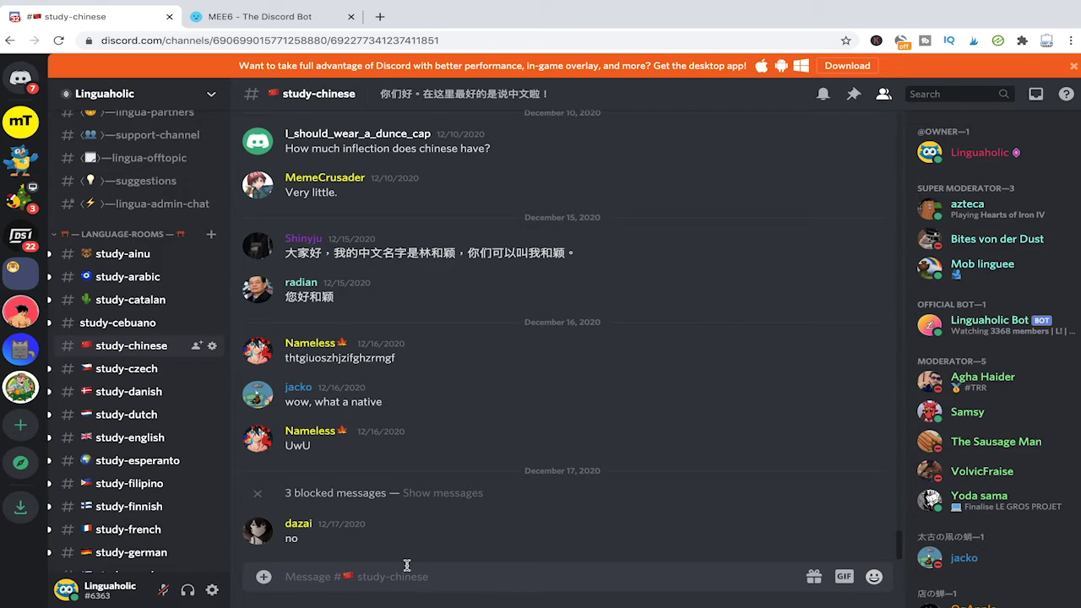
# Send the MEE6 command "!clear" with a mention of the latest message's author and the count 1 in the study-chinese channel
pyautogui.write('!')
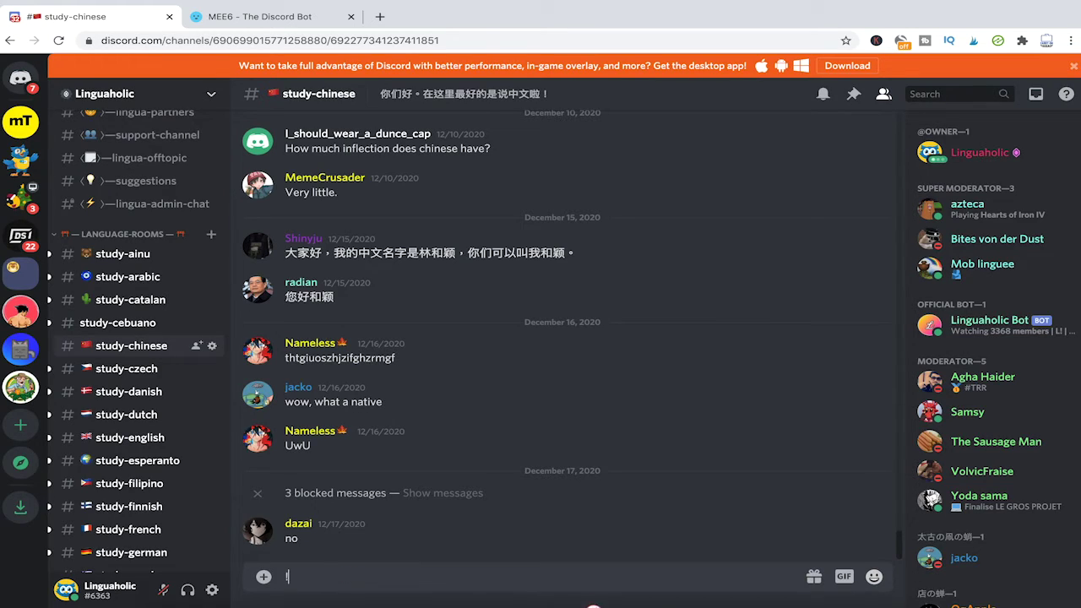
pyautogui.write('clear')
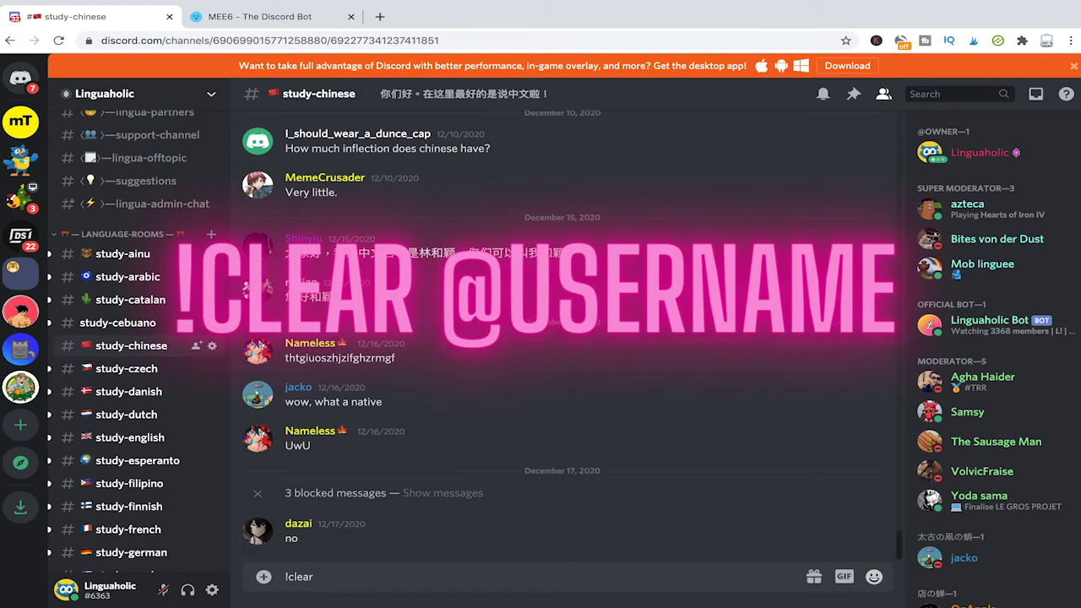
pyautogui.write(' @')
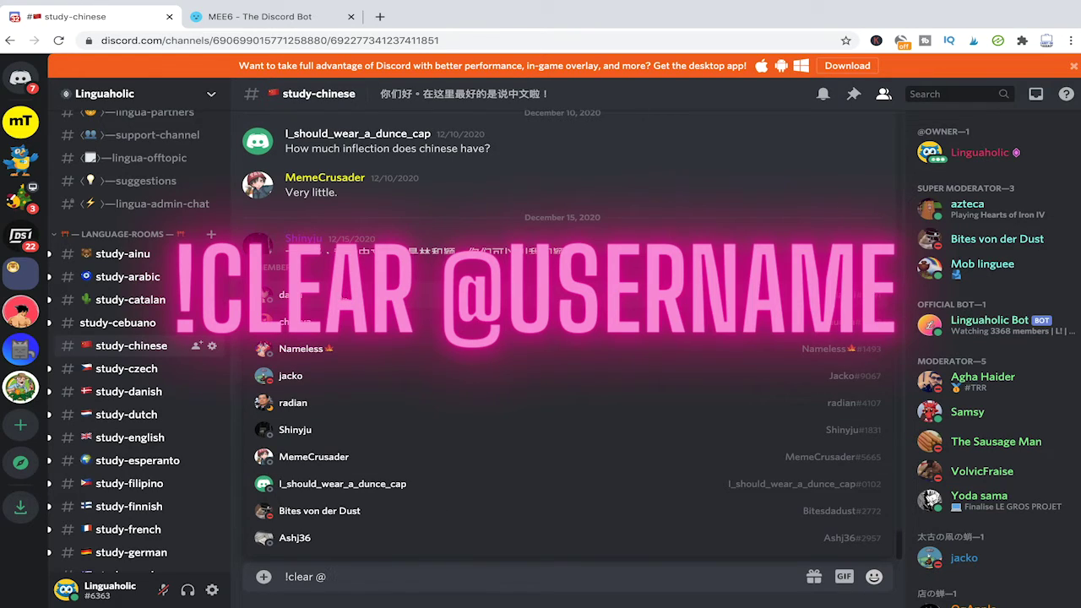
pyautogui.click(343, 297)
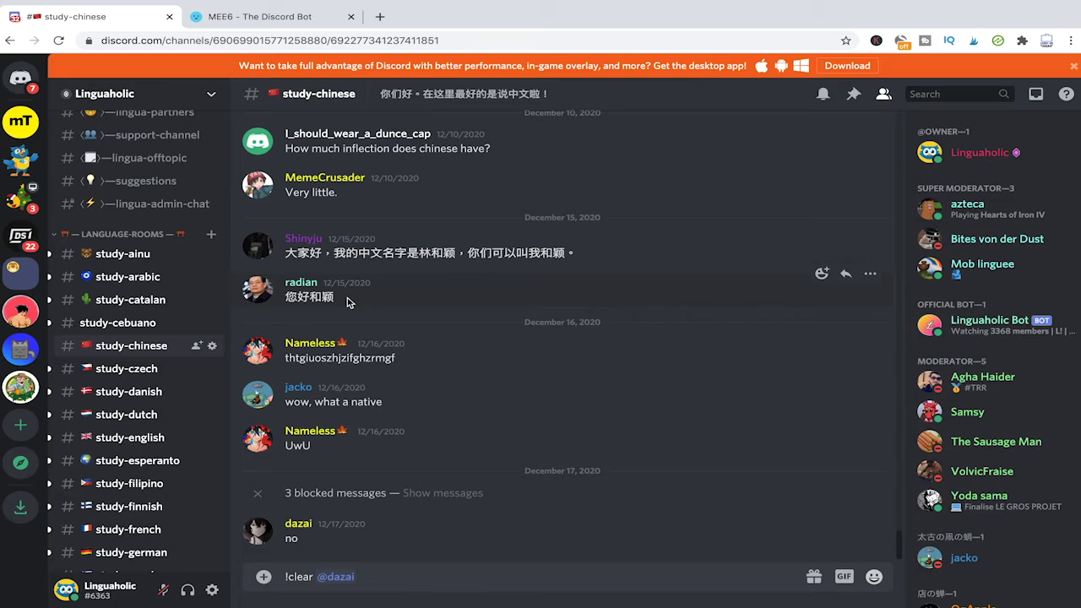
pyautogui.write('1')
pyautogui.press('Return')
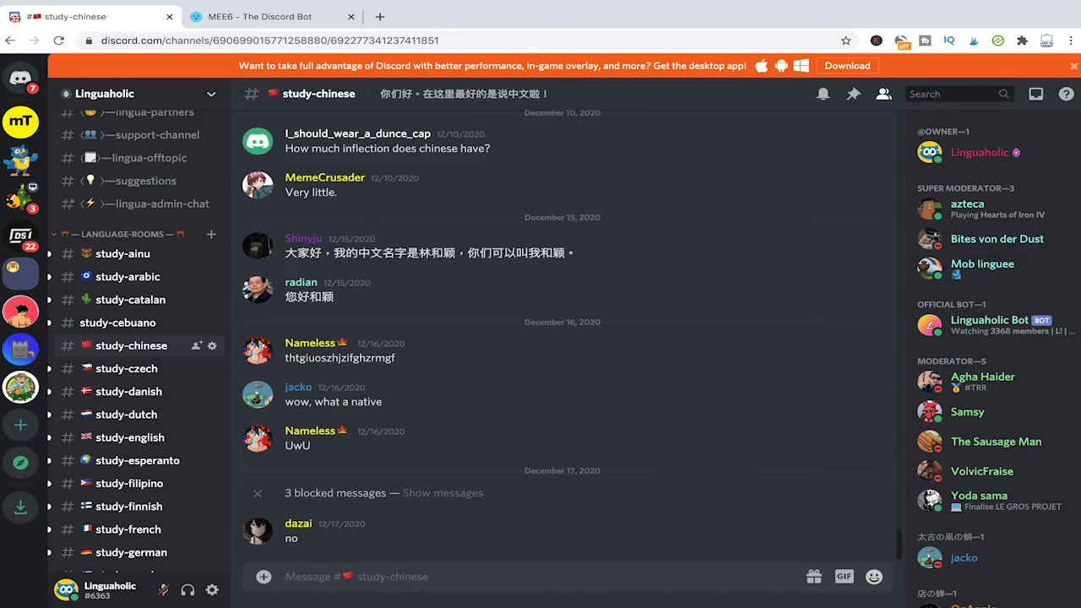